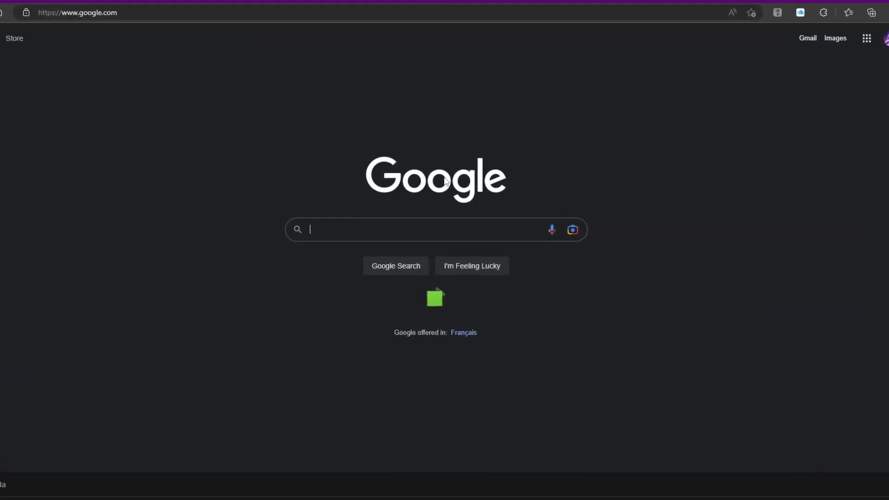
# - Search for Sodium, open its CurseForge page and keep the Sodium 0.4.8 download for 1.19.3
pyautogui.write('sodium minecraft')
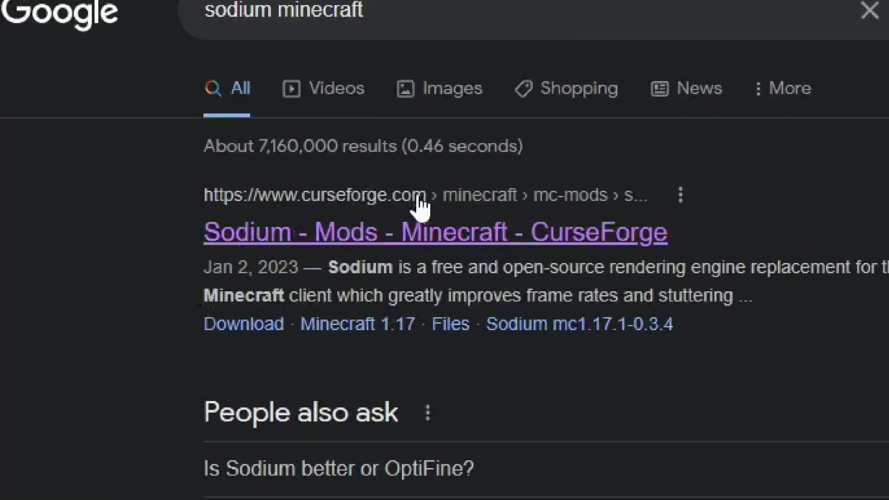
pyautogui.click(417, 235)
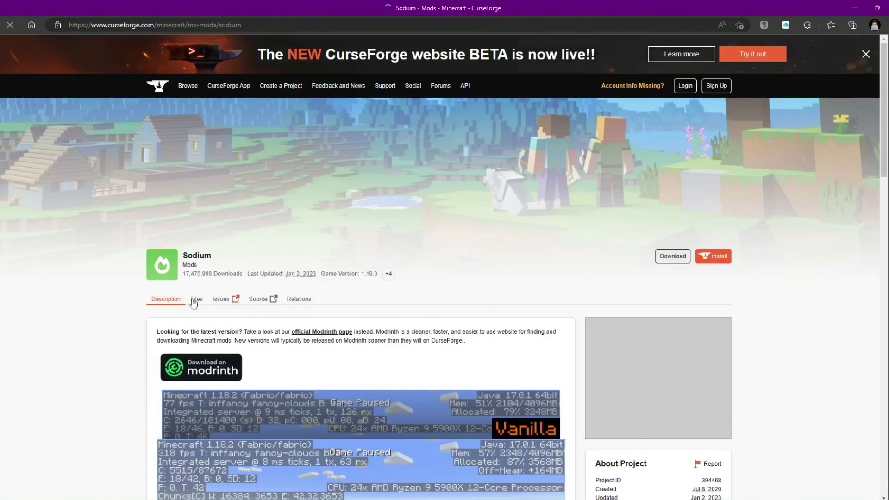
pyautogui.scroll(-2, 209, 250)
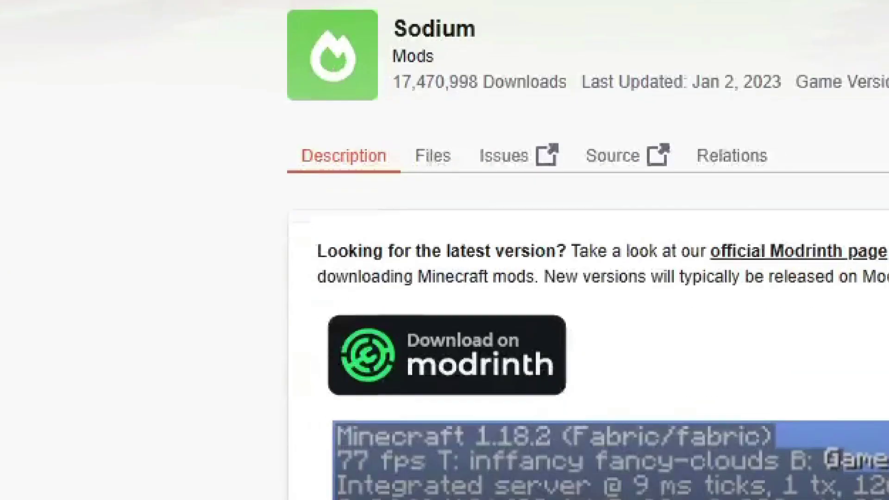
pyautogui.scroll(-10, 723, 232)
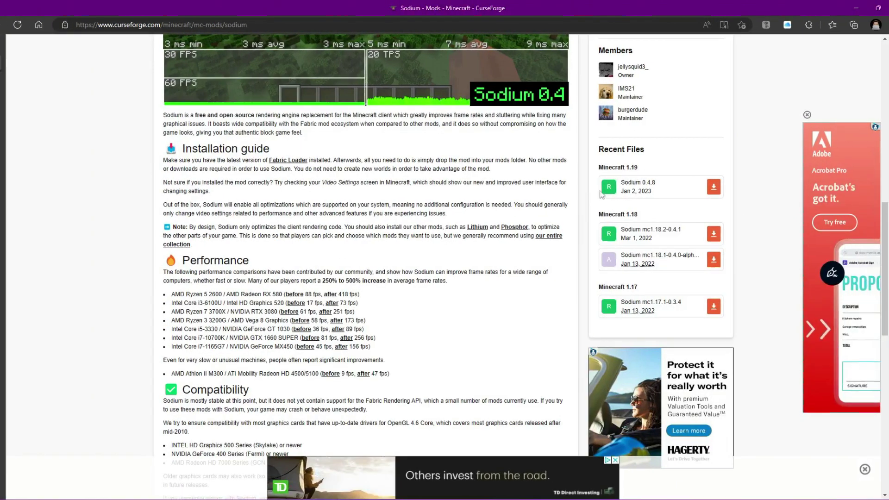
pyautogui.click(714, 190)
pyautogui.click(733, 85)
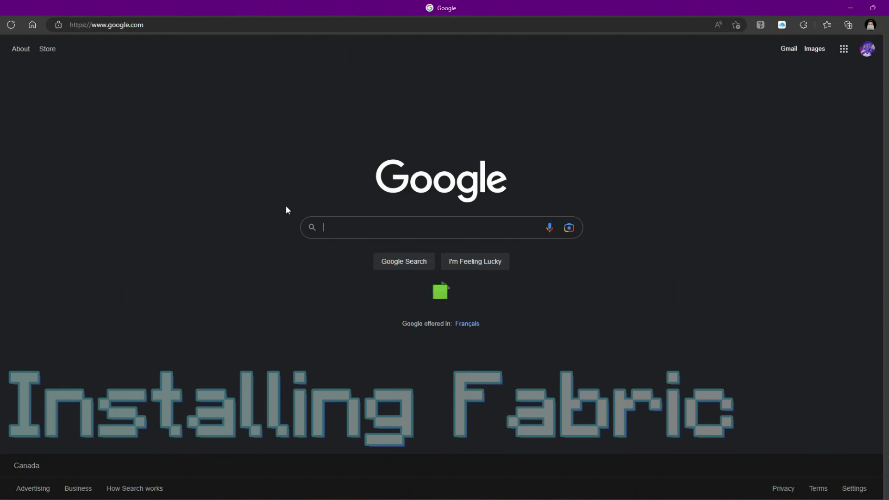
# - Search 'fabric minecraft' and download the universal Fabric installer 0.11.1 jar from fabricmc.net
pyautogui.write('f')
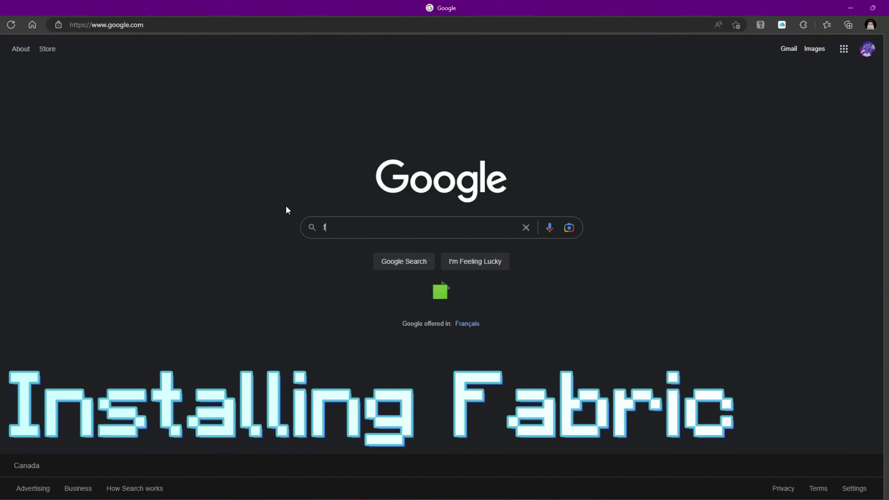
pyautogui.write('abric')
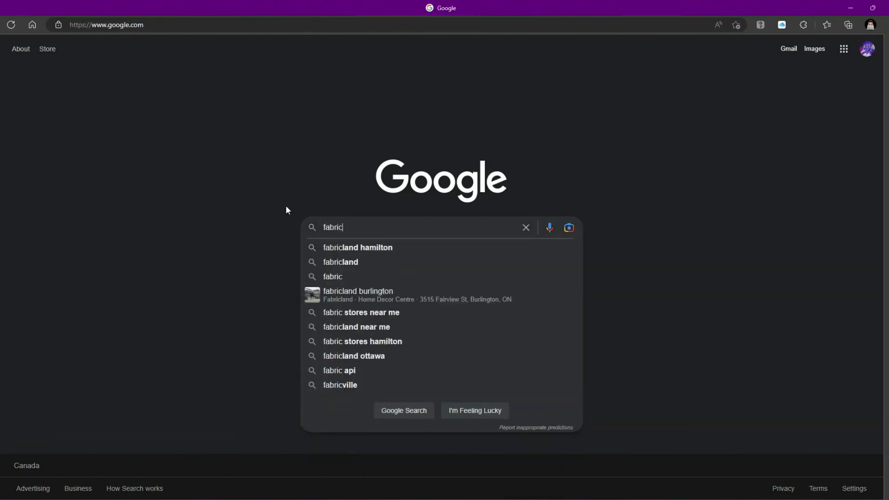
pyautogui.write(' minec')
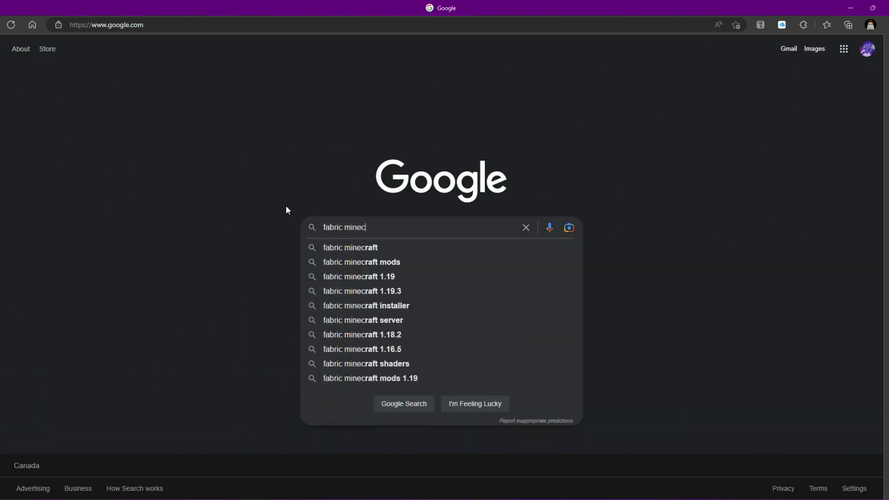
pyautogui.write('raft')
pyautogui.press('Return')
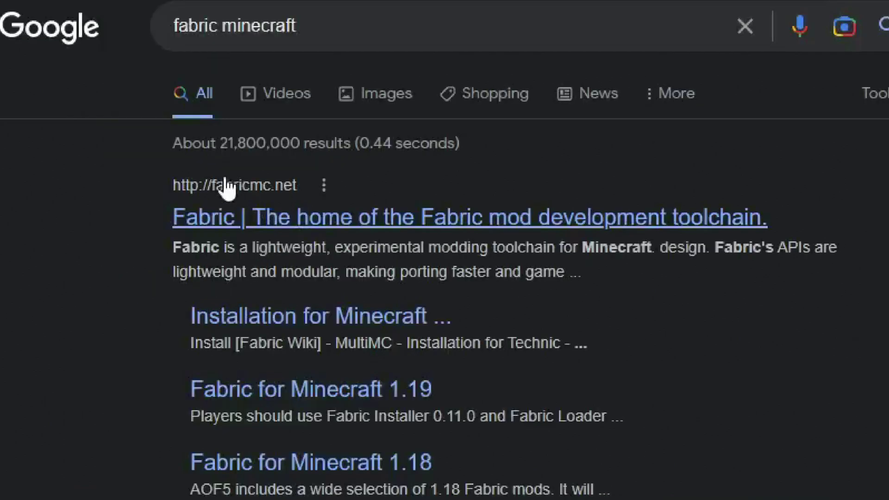
pyautogui.click(262, 226)
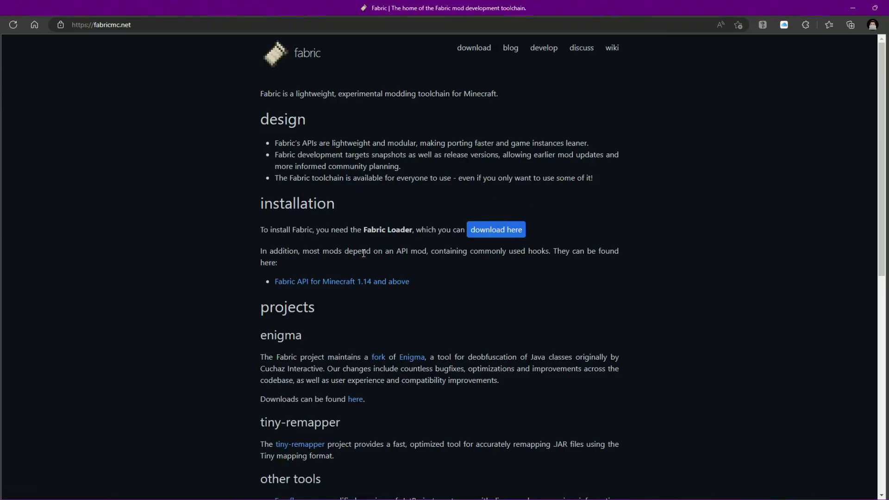
pyautogui.click(474, 49)
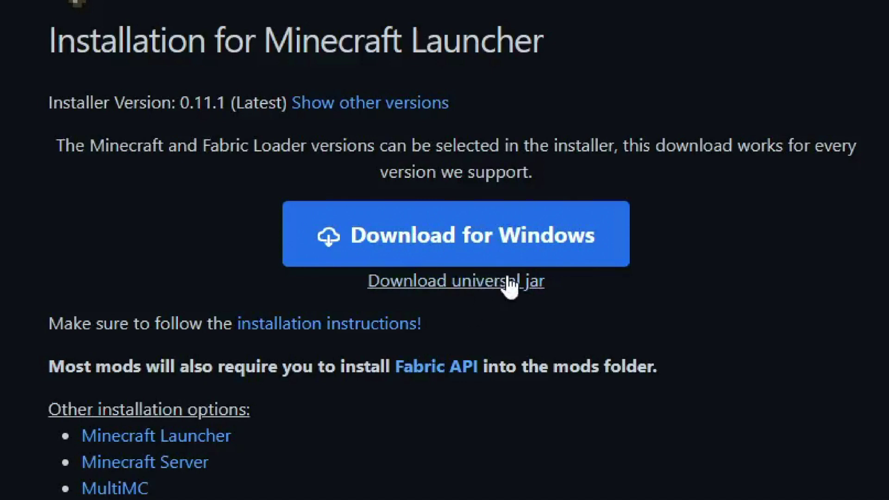
pyautogui.click(495, 288)
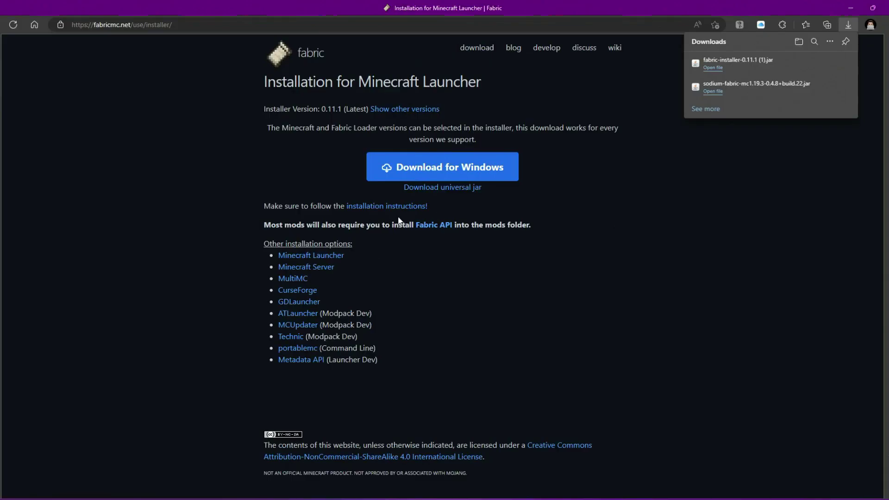
# - Download fabric-api-0.73.0+1.19.3.jar from the Fabric API CurseForge page's recent files
pyautogui.click(426, 226)
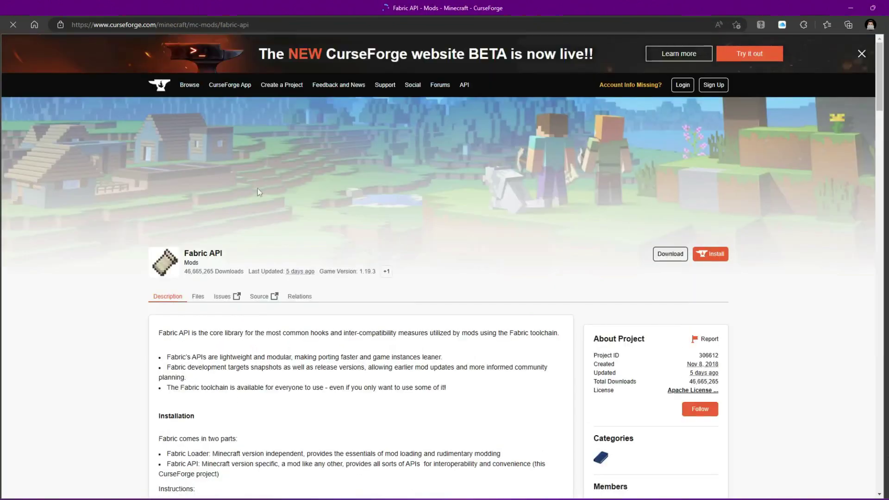
pyautogui.scroll(-7, 255, 269)
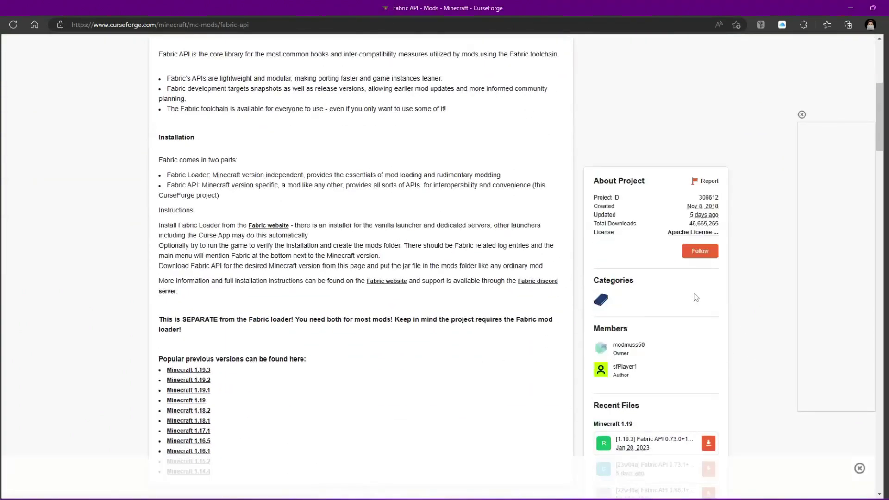
pyautogui.scroll(-3, 697, 357)
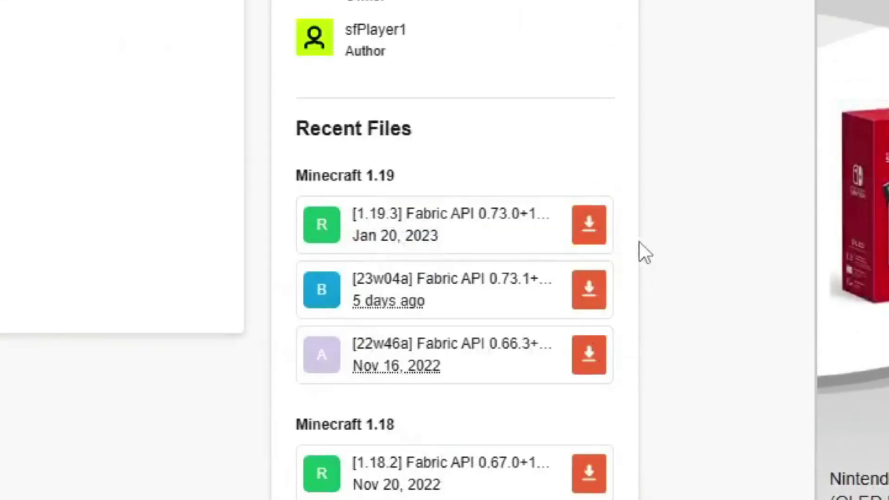
pyautogui.click(588, 225)
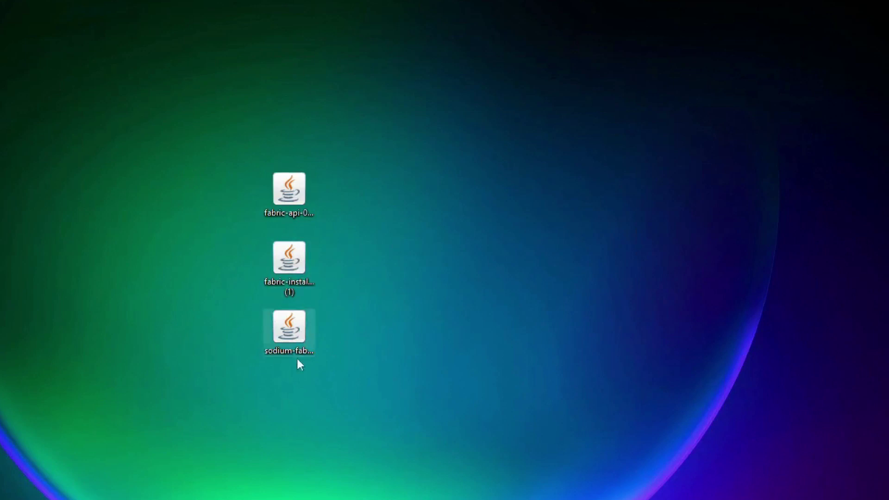
# - Check the downloaded jars, then install Fabric Loader 0.14.13 for Minecraft 1.19.3 and close the installer
pyautogui.click(290, 335)
pyautogui.click(309, 257)
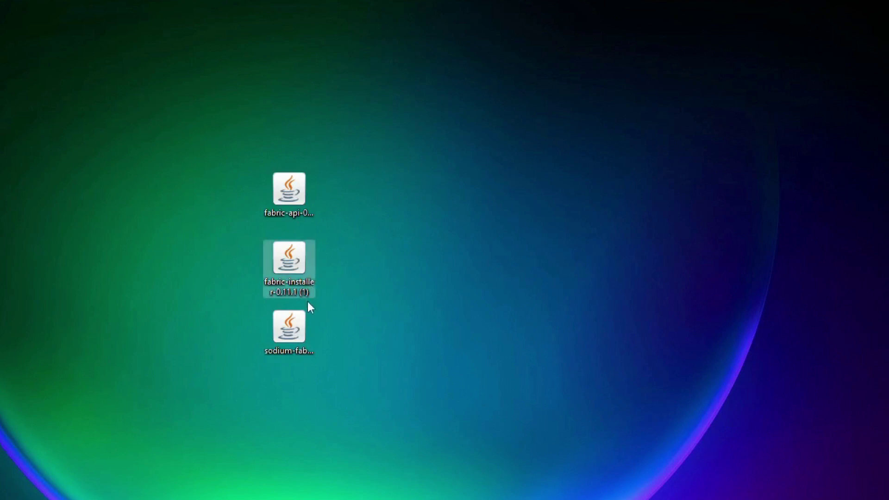
pyautogui.click(287, 197)
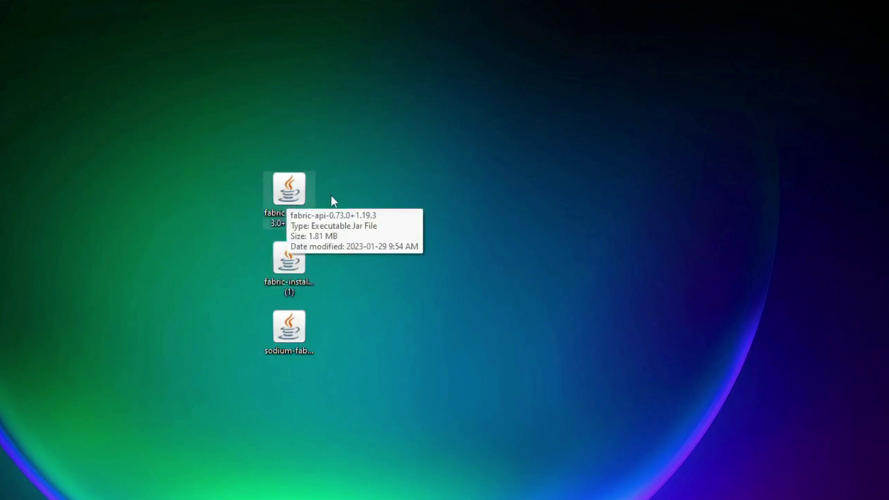
pyautogui.doubleClick(293, 265)
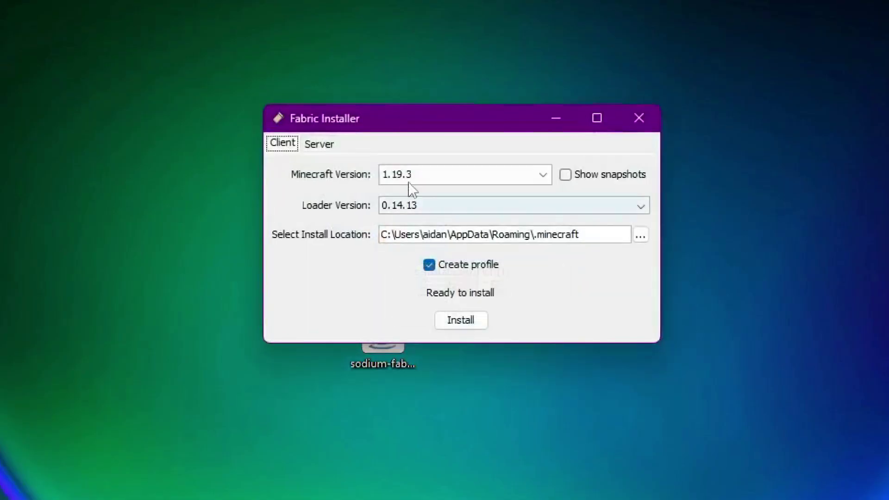
pyautogui.click(409, 181)
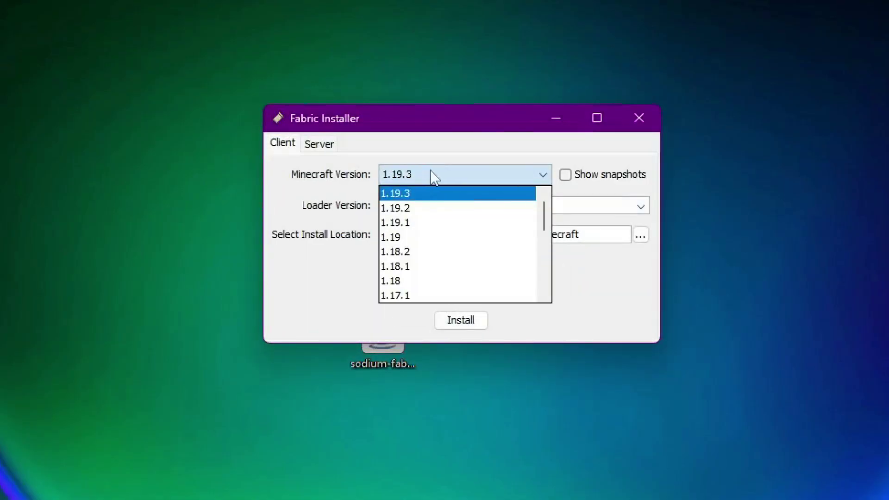
pyautogui.click(462, 320)
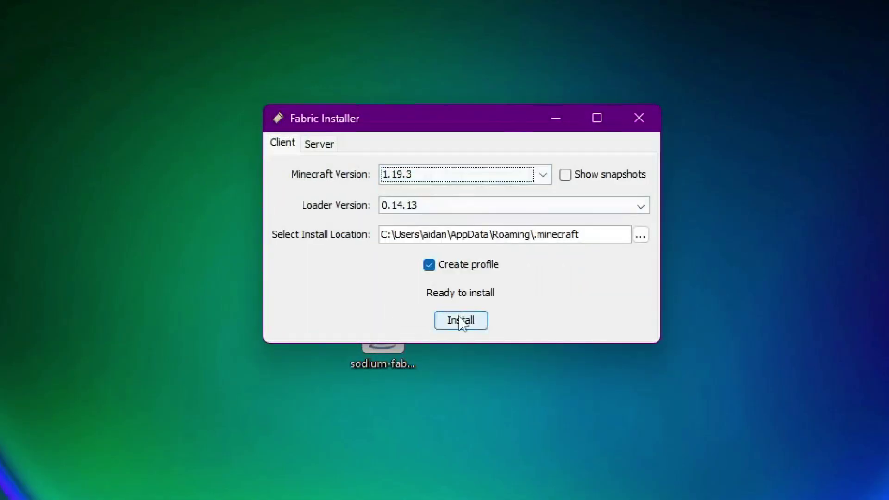
pyautogui.click(461, 320)
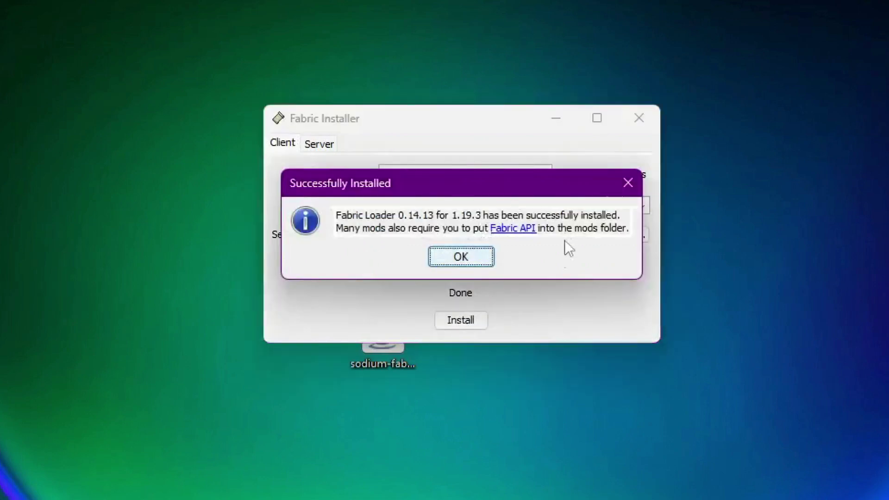
pyautogui.click(473, 256)
pyautogui.click(639, 119)
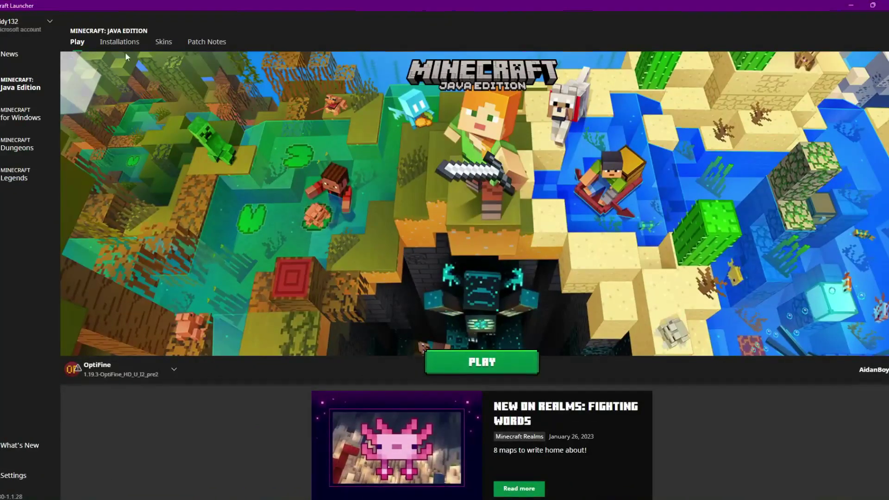
# - Open the .minecraft folder via the fabric-loader-1.19.3 entry in the Installations list
pyautogui.click(125, 44)
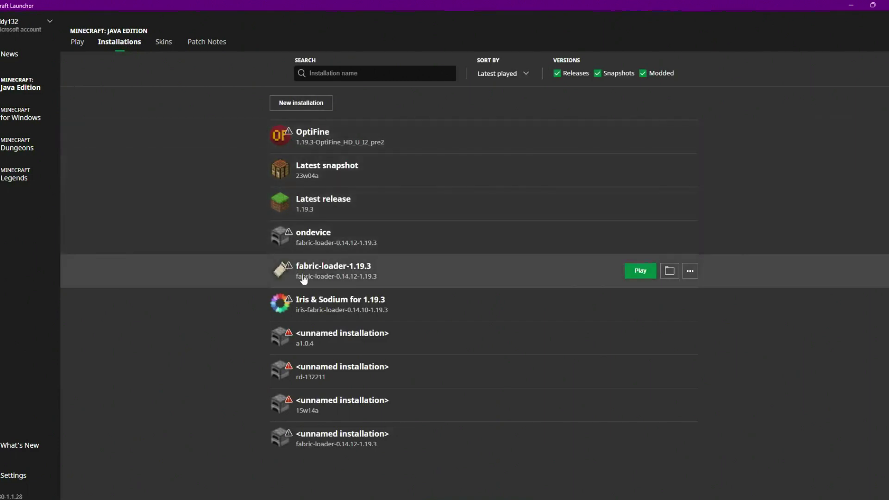
pyautogui.moveTo(278, 270)
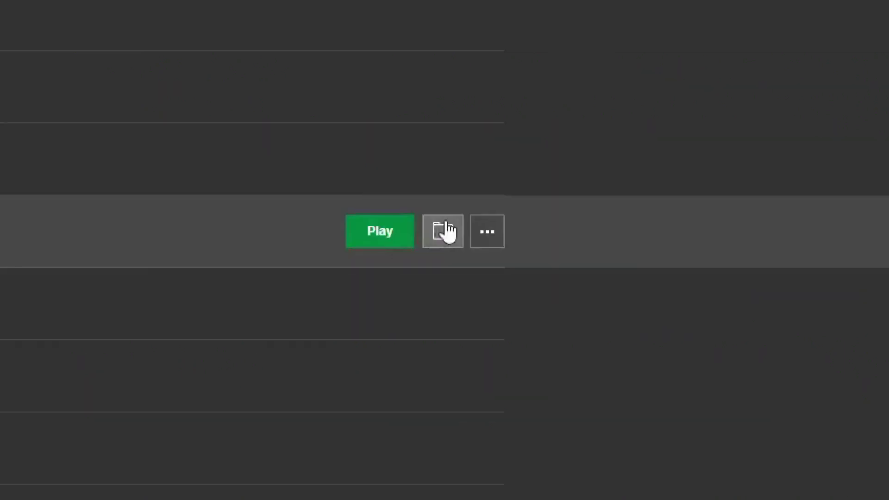
pyautogui.click(441, 232)
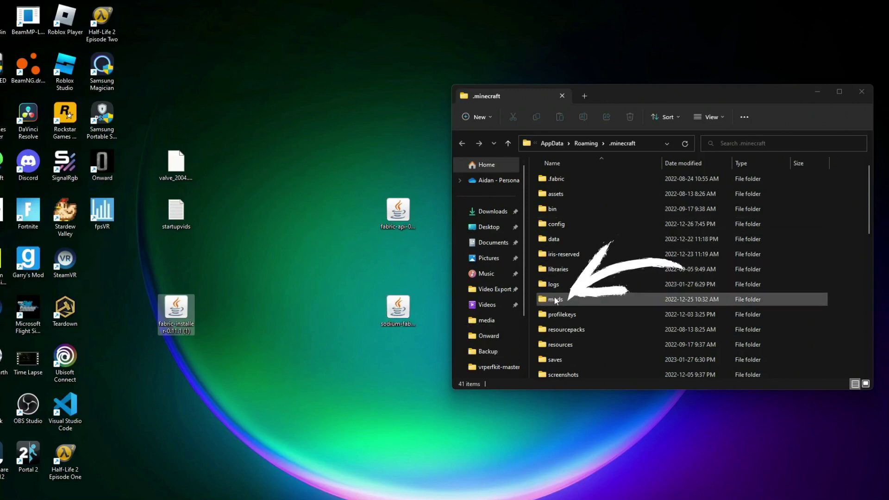
# - Bring up the folder's context menu in .minecraft and dismiss it without creating anything
pyautogui.rightClick(829, 247)
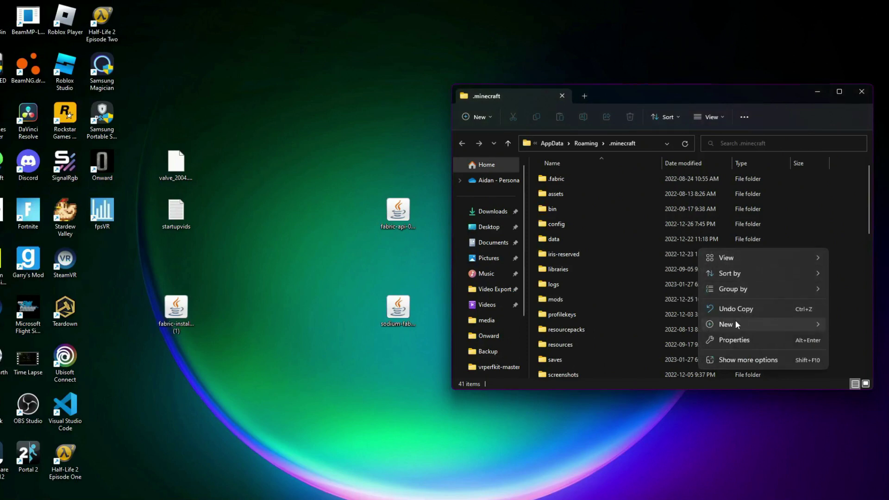
pyautogui.moveTo(735, 322)
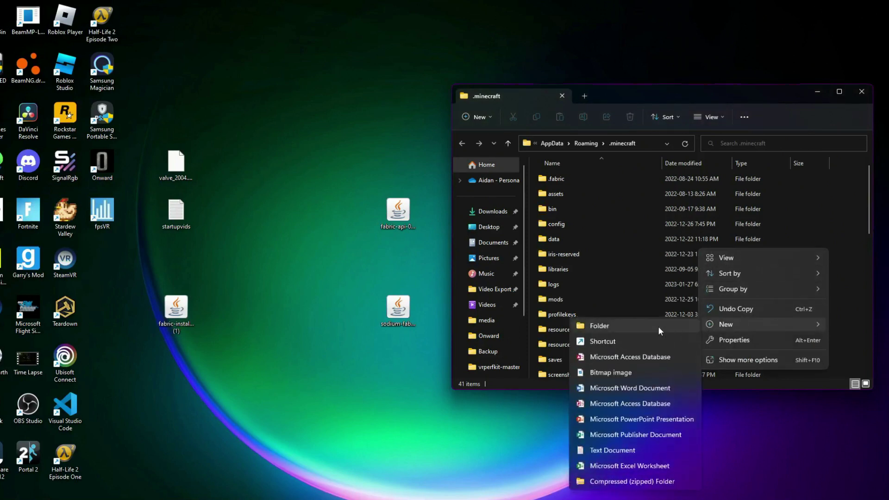
pyautogui.click(846, 191)
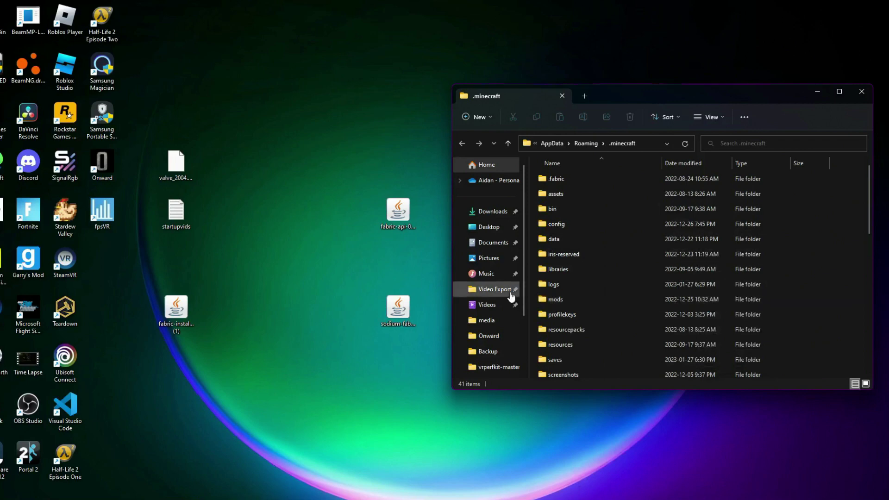
# - In mods, move the old jars to the desktop and add fabric-api-0.73.0+1.19.3 and Sodium 0.4.8
pyautogui.doubleClick(560, 299)
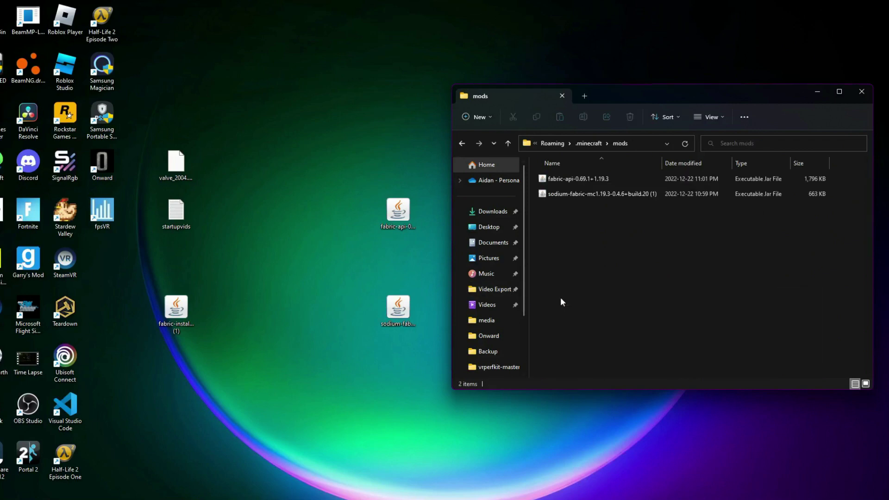
pyautogui.moveTo(576, 230); pyautogui.dragTo(124, 478)
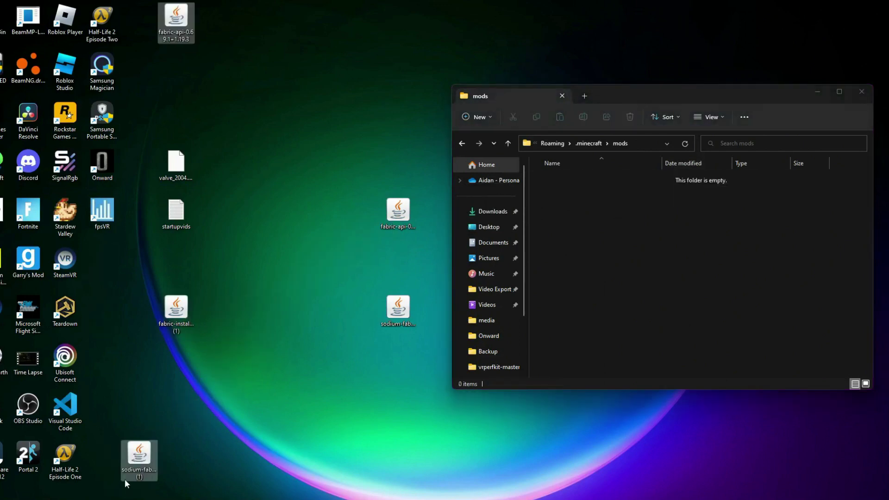
pyautogui.moveTo(340, 144); pyautogui.dragTo(417, 331)
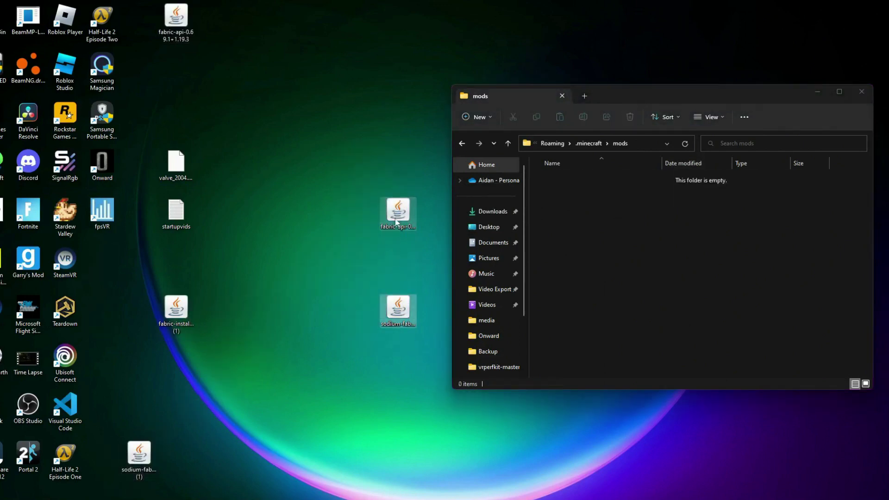
pyautogui.moveTo(396, 222); pyautogui.dragTo(628, 205)
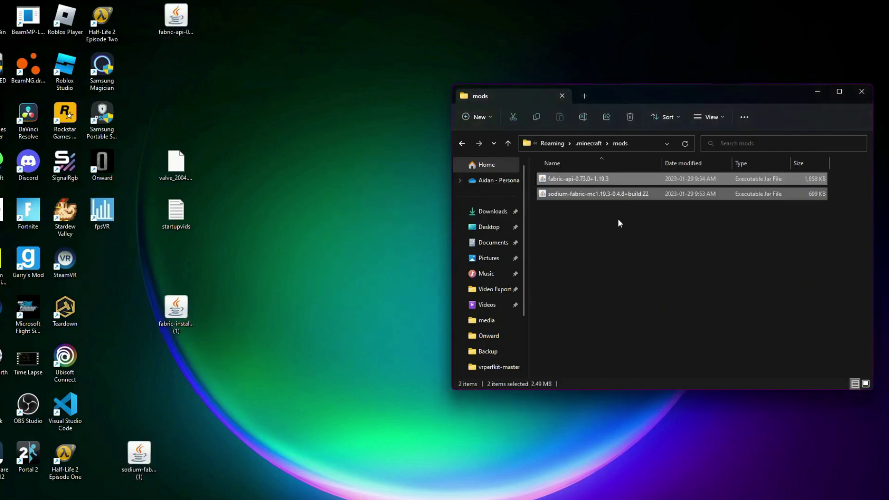
pyautogui.click(619, 220)
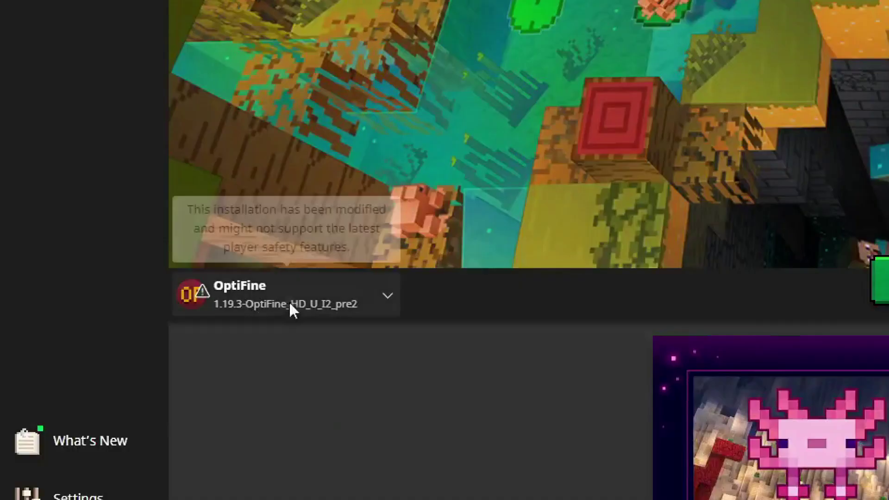
# - Launch Minecraft with the fabric-loader-1.19.3 installation, accepting the modded-installation warning
pyautogui.click(290, 308)
pyautogui.scroll(-2, 313, 157)
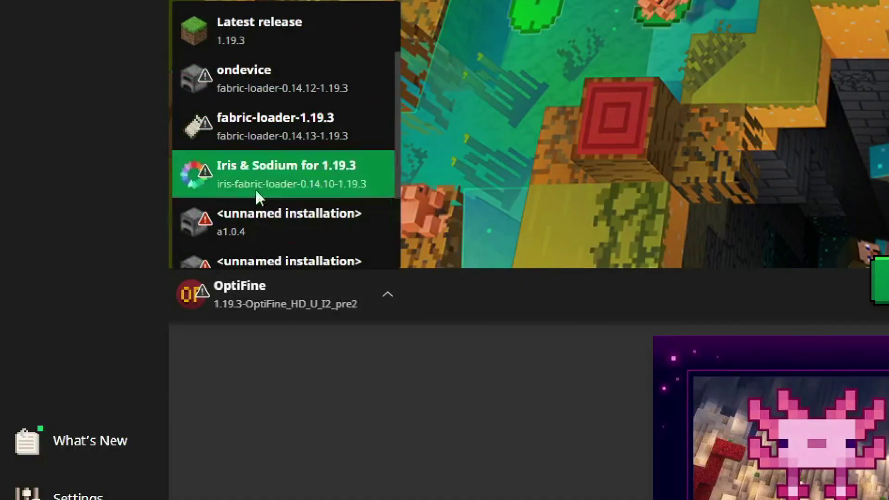
pyautogui.click(285, 117)
pyautogui.click(504, 363)
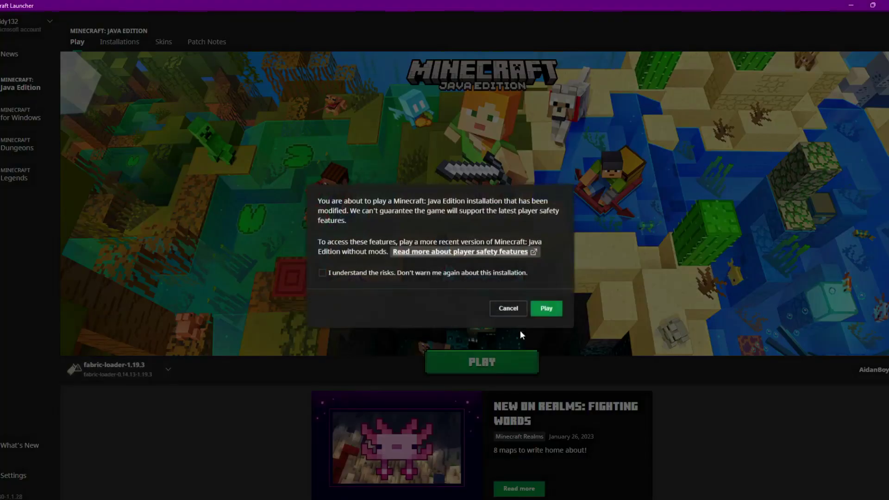
pyautogui.click(546, 308)
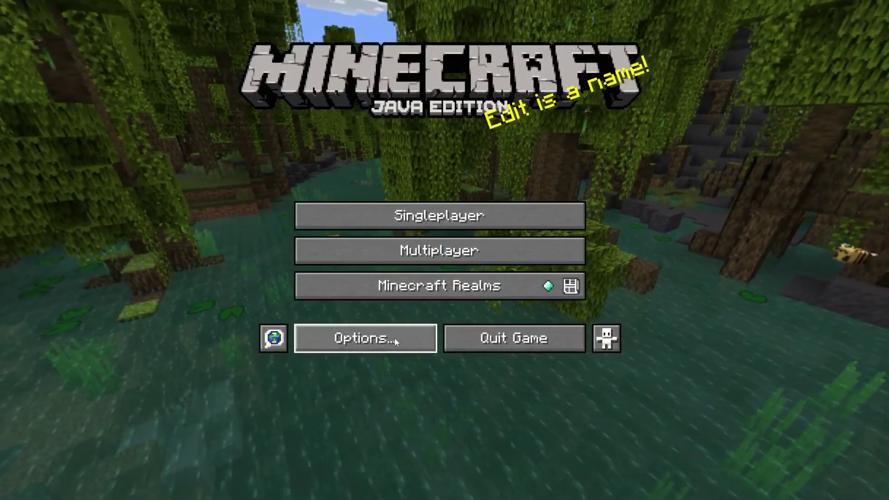
# - Go to Options, then Video Settings, to view Sodium's General settings page
pyautogui.click(395, 338)
pyautogui.click(363, 196)
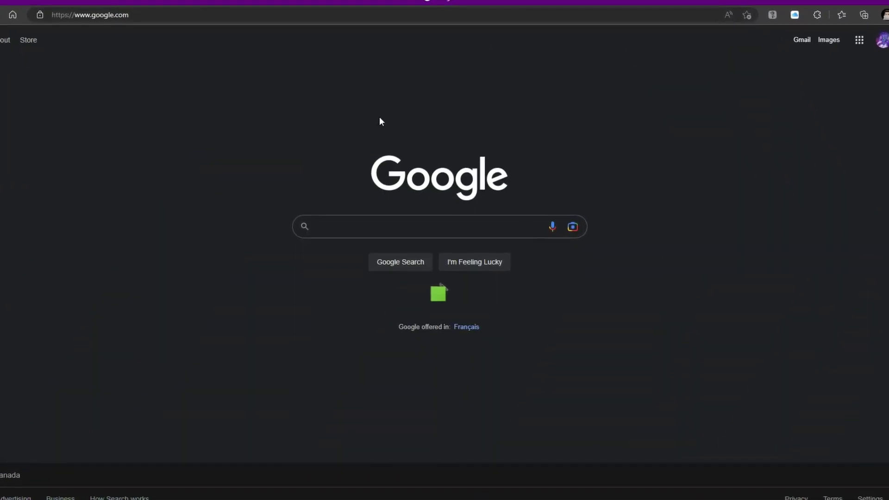
# - Search 'iris shaders' and download the Iris Installer 3.0.1 universal jar from irisshaders.net
pyautogui.write('iris shaders')
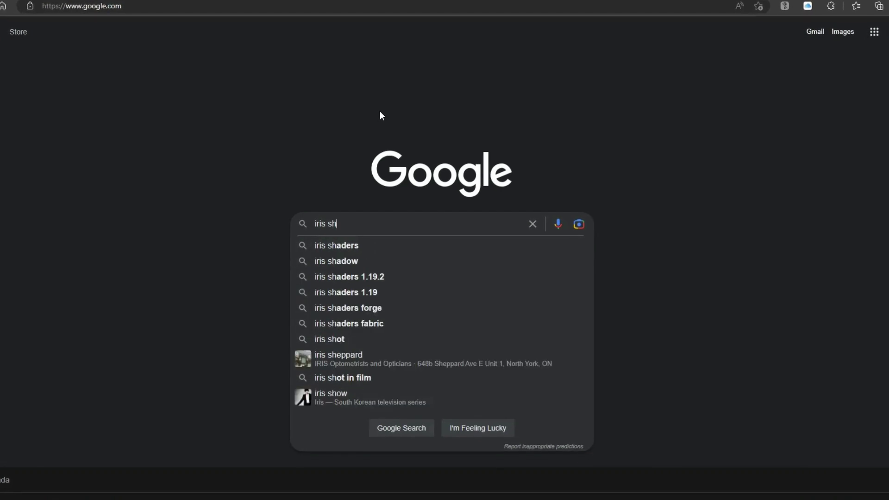
pyautogui.press('Return')
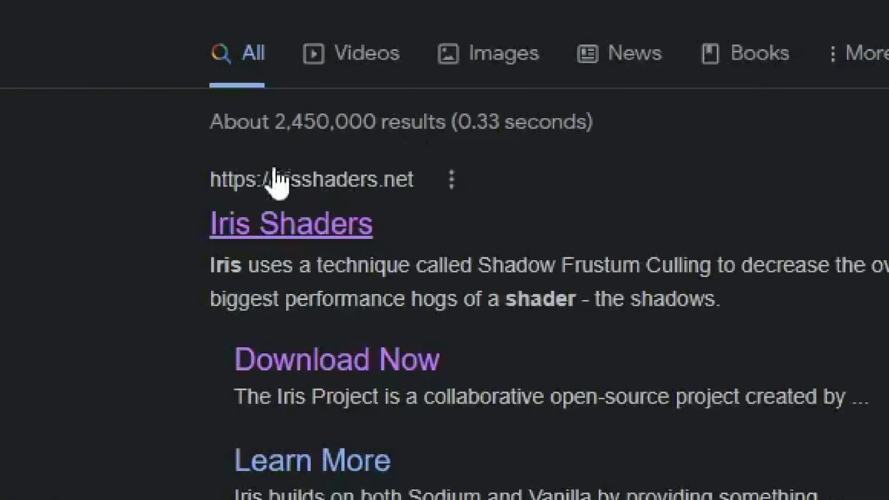
pyautogui.click(295, 233)
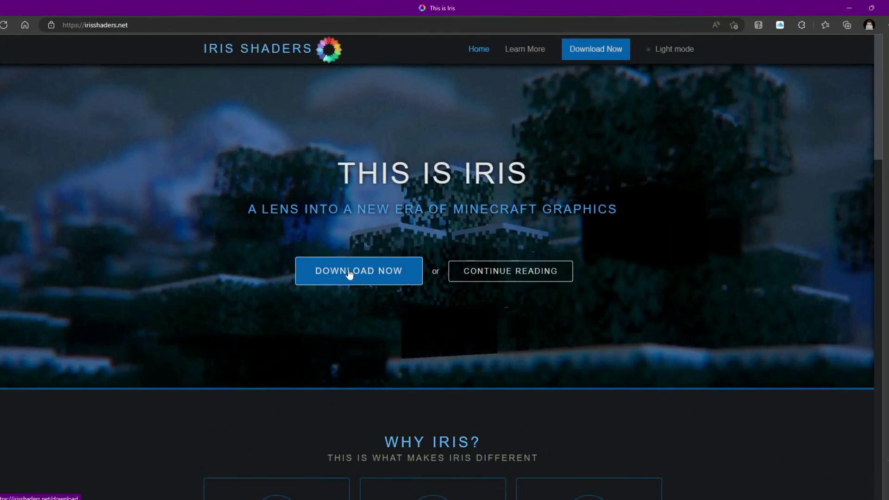
pyautogui.click(349, 273)
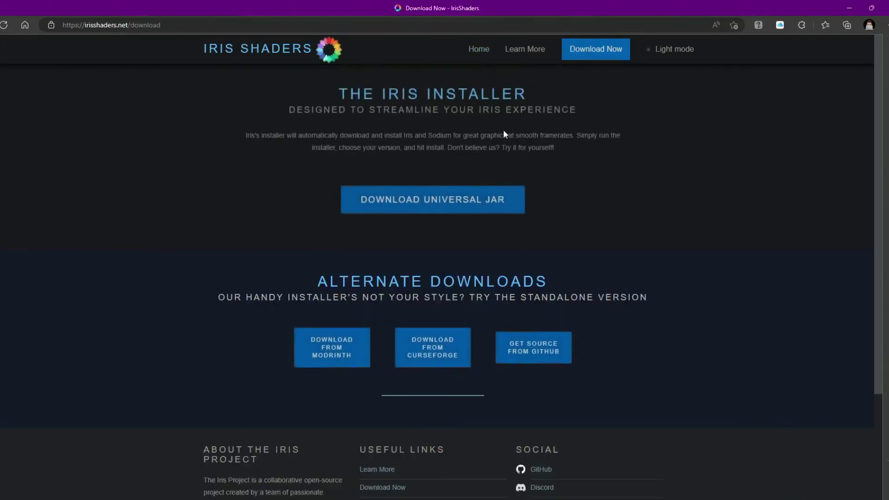
pyautogui.click(423, 207)
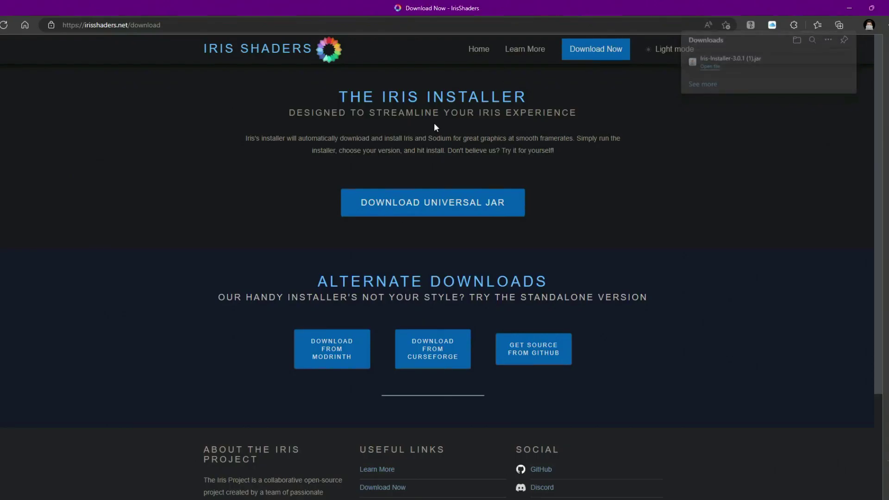
# - Return to Google and search for 'bsl shaders'
pyautogui.click(118, 26)
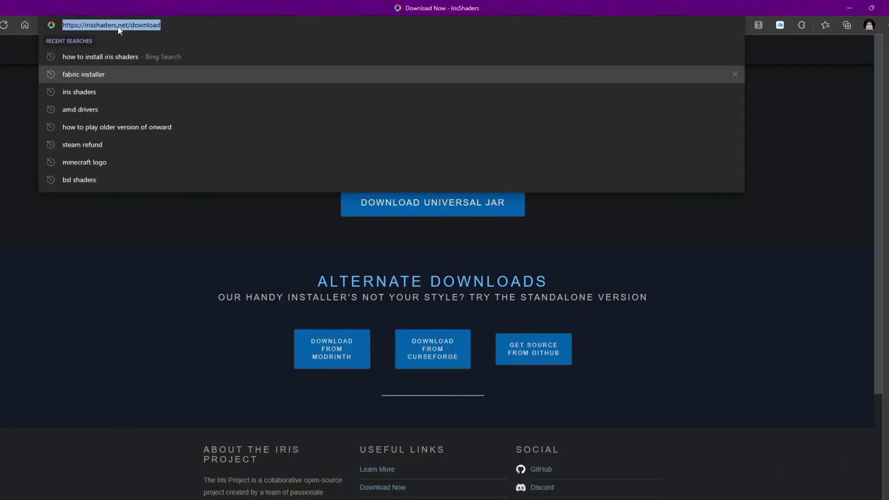
pyautogui.write('google.com')
pyautogui.press('Return')
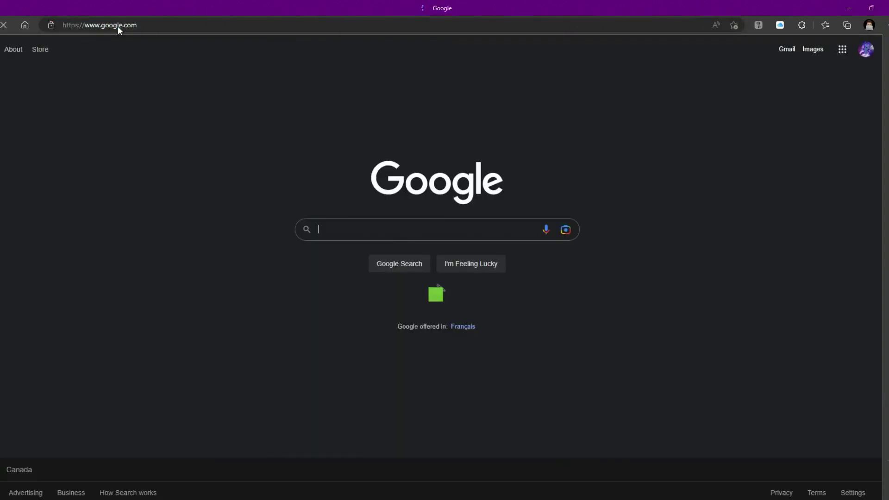
pyautogui.write('b')
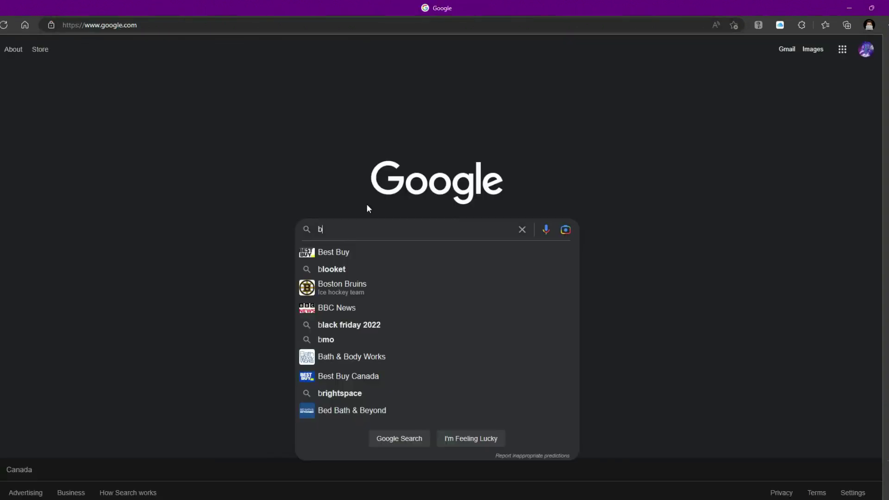
pyautogui.write('sl sh')
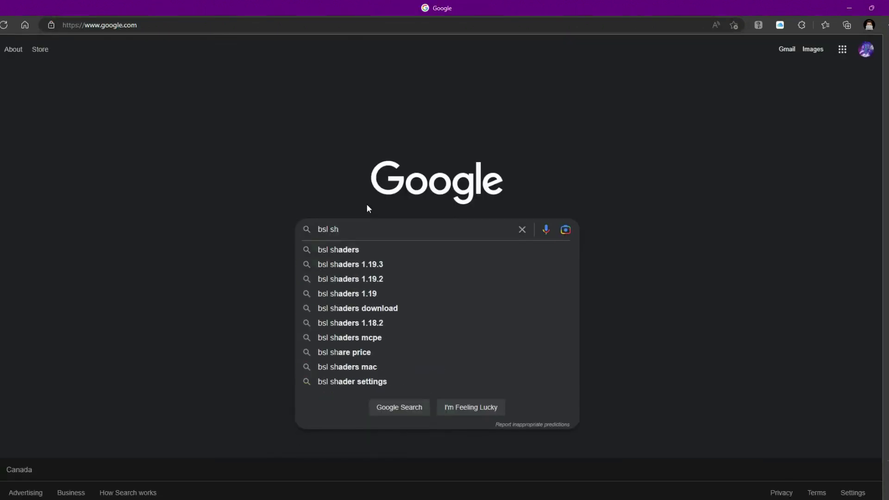
pyautogui.press('Down')
pyautogui.press('Return')
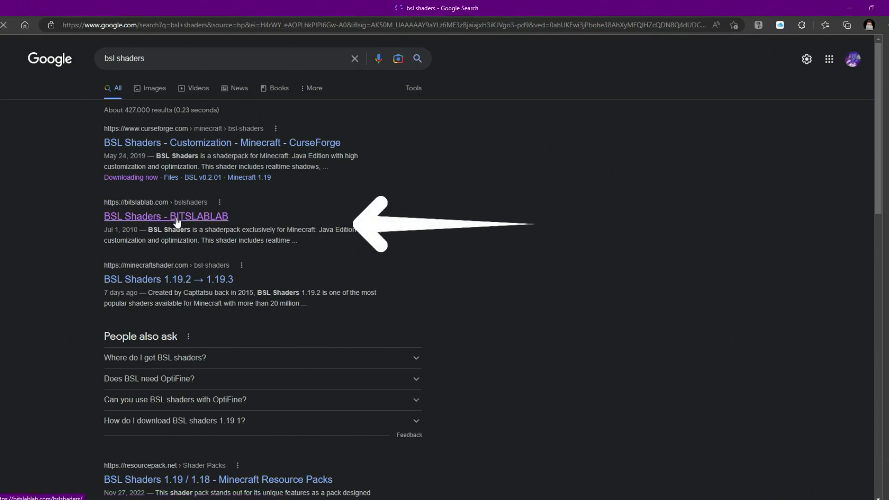
# - Open the BITSLABLAB BSL Shaders page and download BSL v8.2.01 via CurseForge
pyautogui.click(177, 221)
pyautogui.click(665, 313)
pyautogui.scroll(-8, 435, 246)
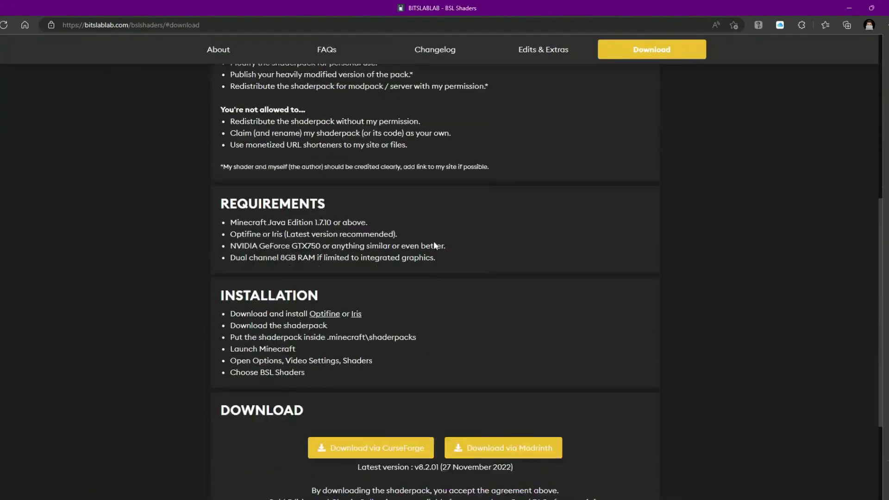
pyautogui.scroll(-3, 426, 242)
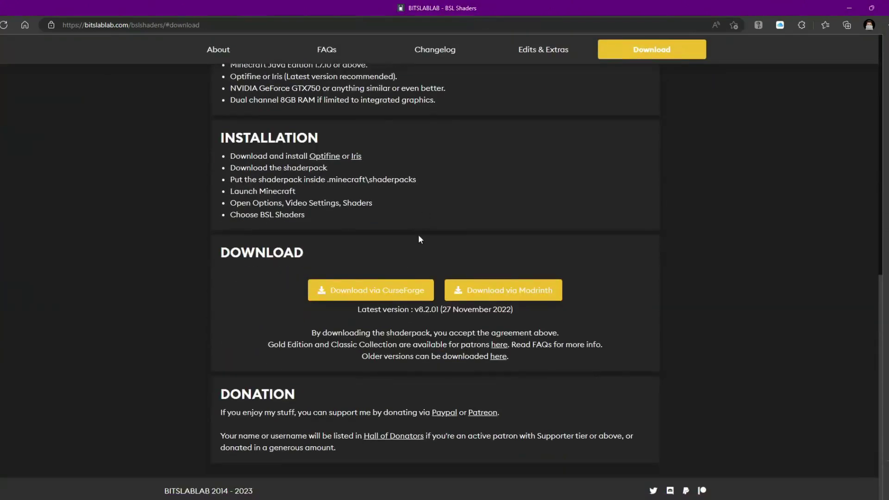
pyautogui.click(381, 290)
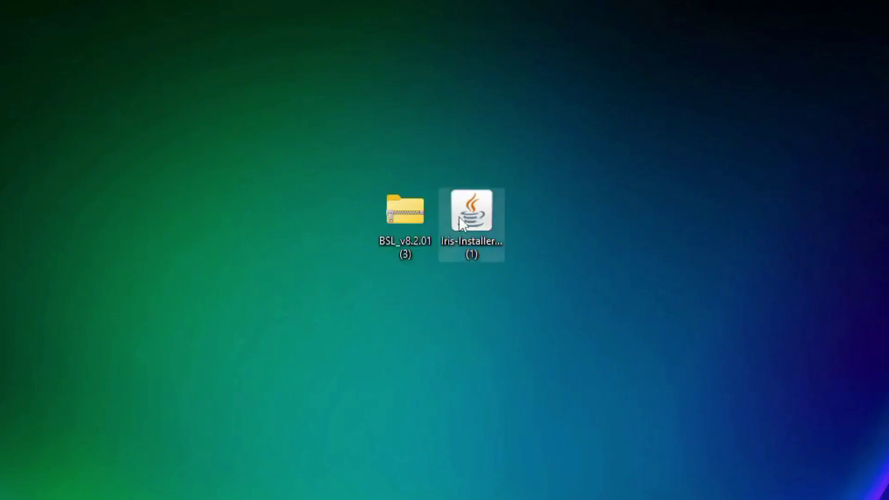
# - Run the Iris installer and install Iris & Sodium for Minecraft 1.19.3
pyautogui.doubleClick(470, 213)
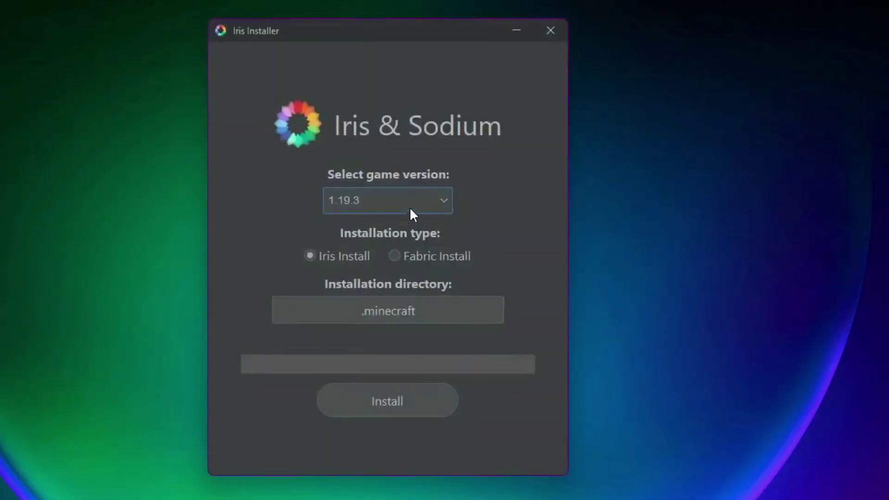
pyautogui.click(429, 201)
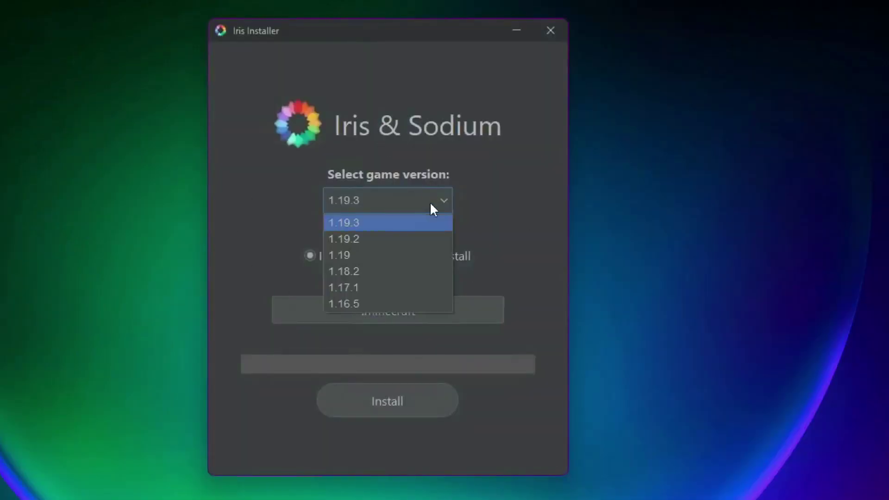
pyautogui.click(383, 220)
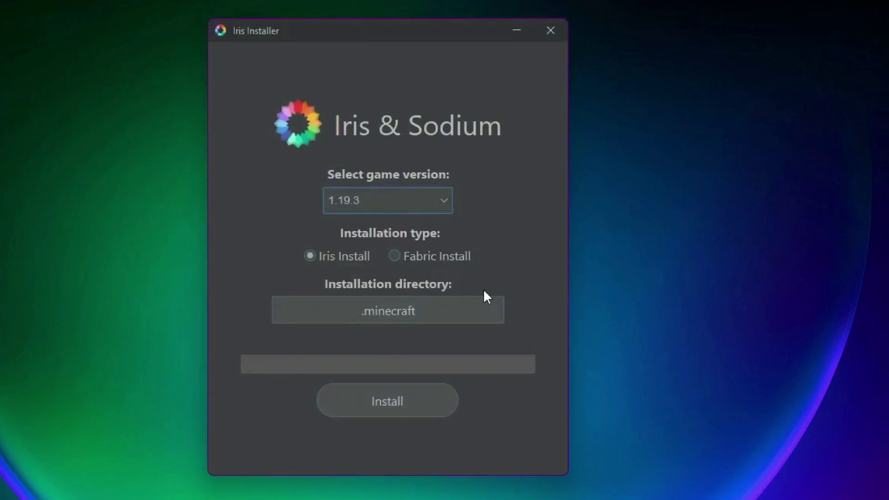
pyautogui.click(394, 399)
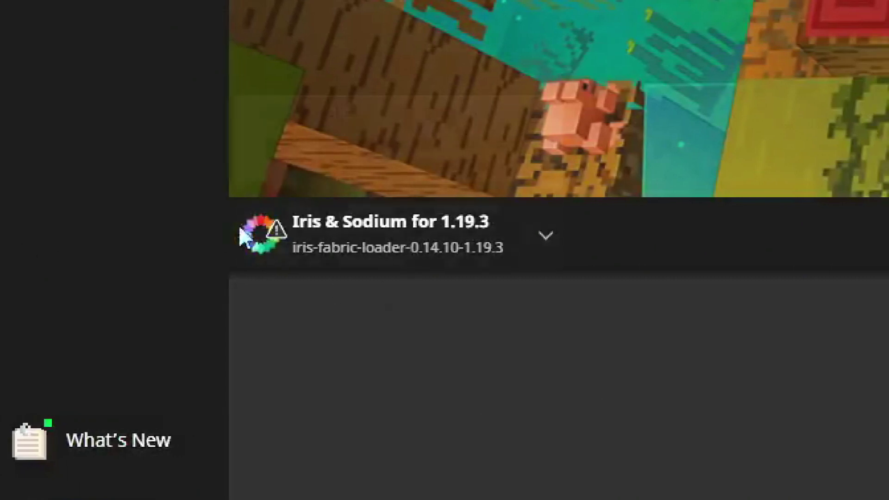
# - Find the new Iris installation in the launcher's Installations list and open its game folder
pyautogui.moveTo(457, 218)
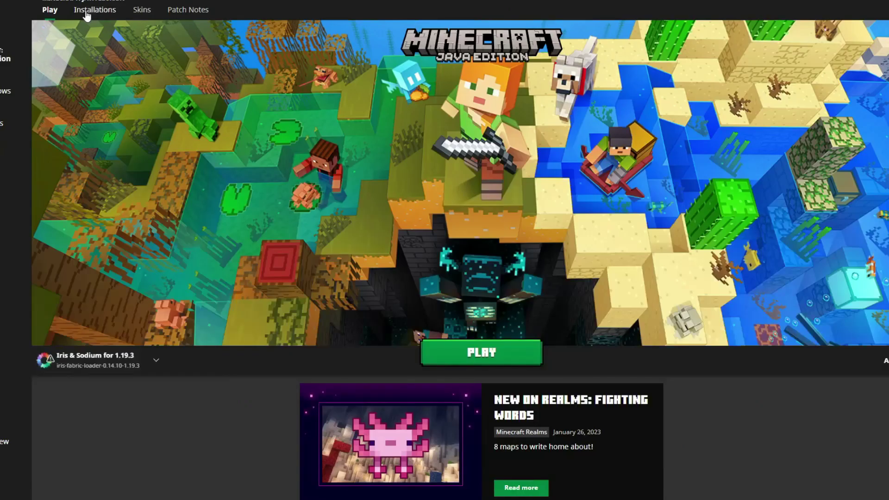
pyautogui.click(107, 12)
pyautogui.moveTo(625, 103)
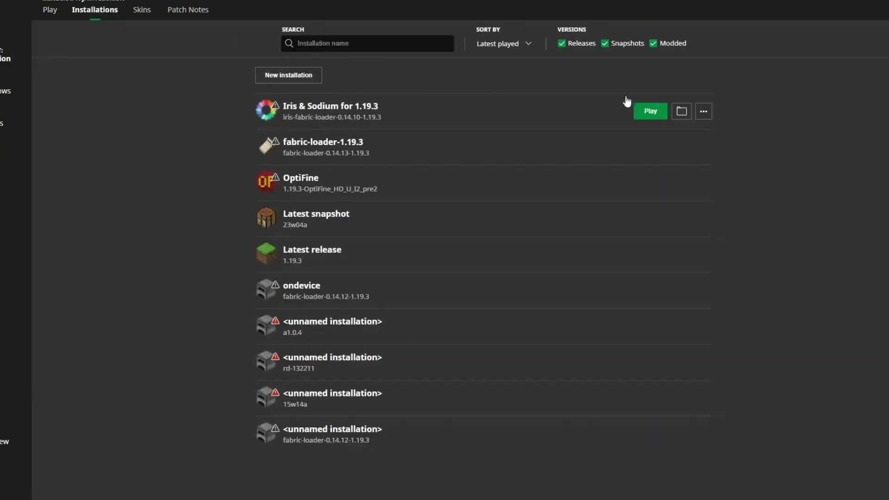
pyautogui.click(680, 112)
# - Open the shaderpacks folder, select both old BSL files, then select the downloaded BSL pack on the desktop
pyautogui.moveTo(229, 137); pyautogui.dragTo(558, 65)
pyautogui.scroll(-1, 487, 296)
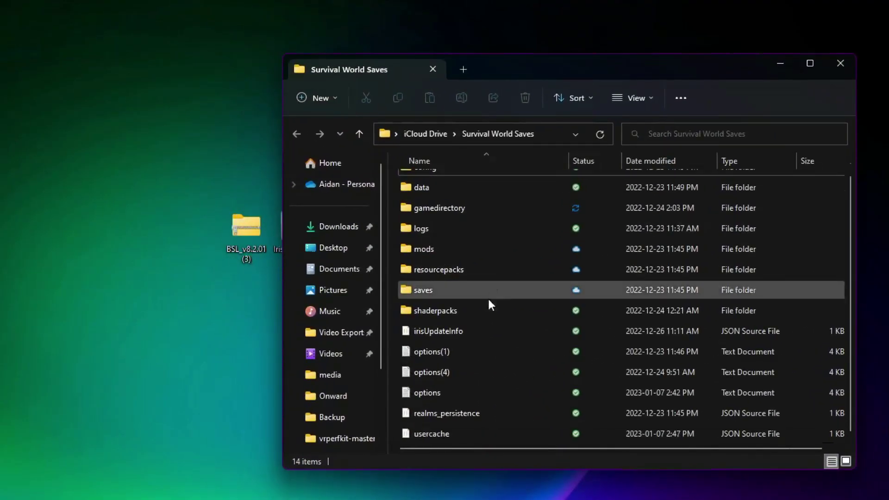
pyautogui.scroll(1, 485, 327)
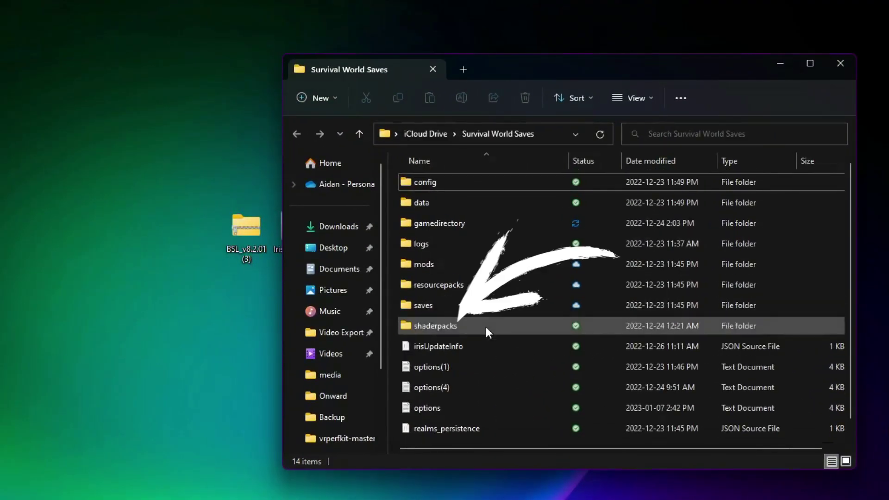
pyautogui.doubleClick(443, 323)
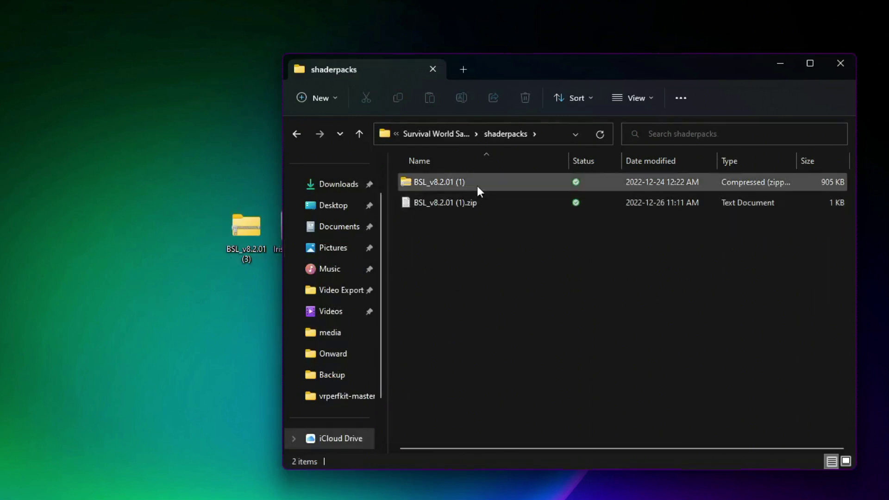
pyautogui.moveTo(448, 251); pyautogui.dragTo(513, 187)
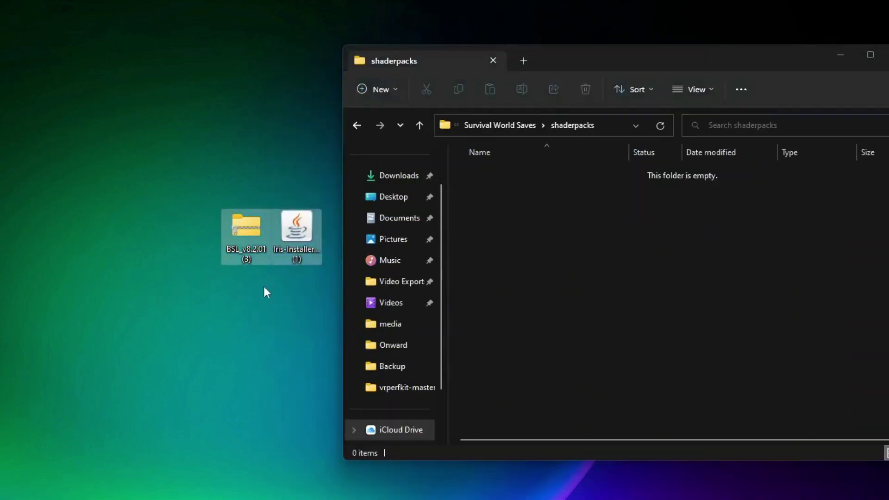
pyautogui.click(264, 287)
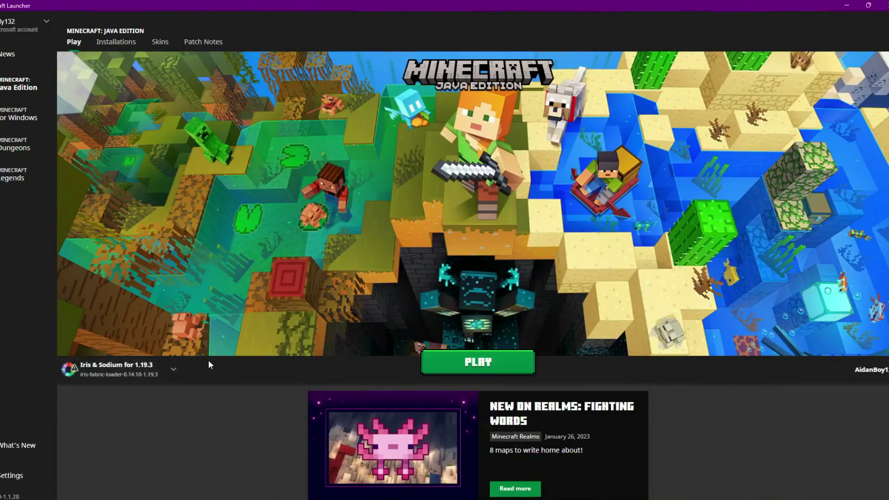
# - Play the Iris & Sodium 1.19.3 profile and select BSL_v8.2.zip under Video Settings > Shader Packs
pyautogui.click(423, 360)
pyautogui.click(543, 307)
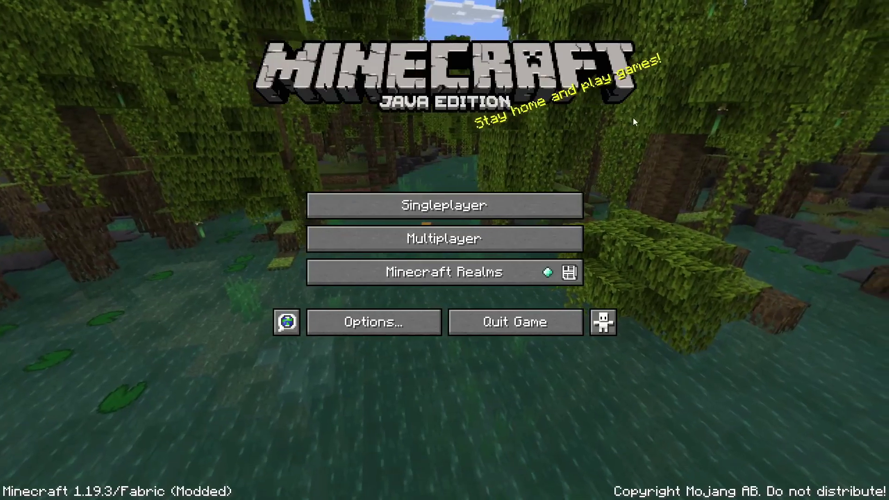
pyautogui.click(410, 326)
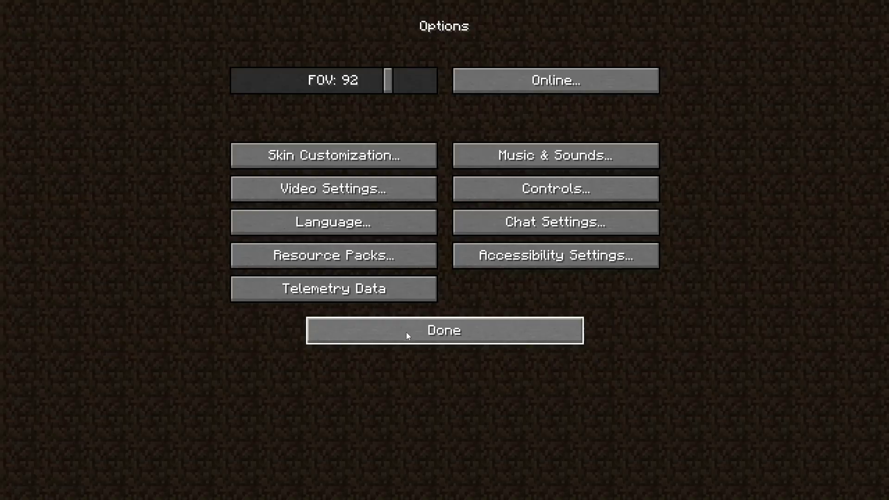
pyautogui.click(401, 185)
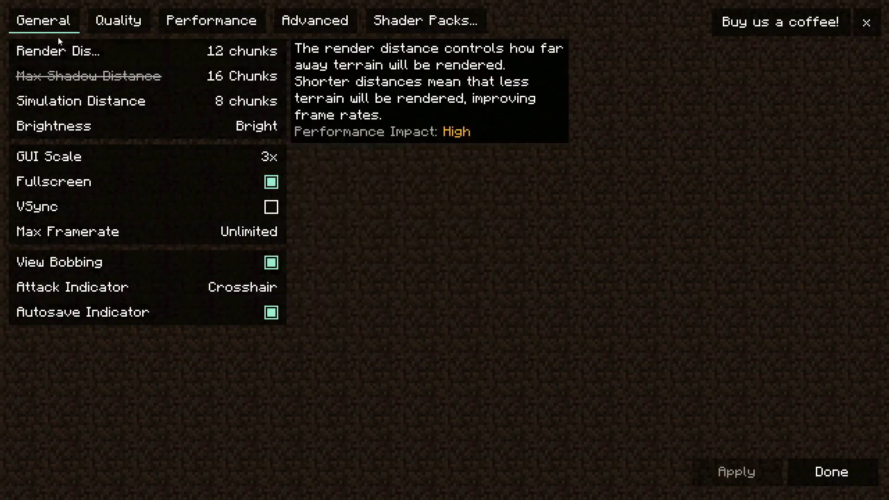
pyautogui.click(445, 24)
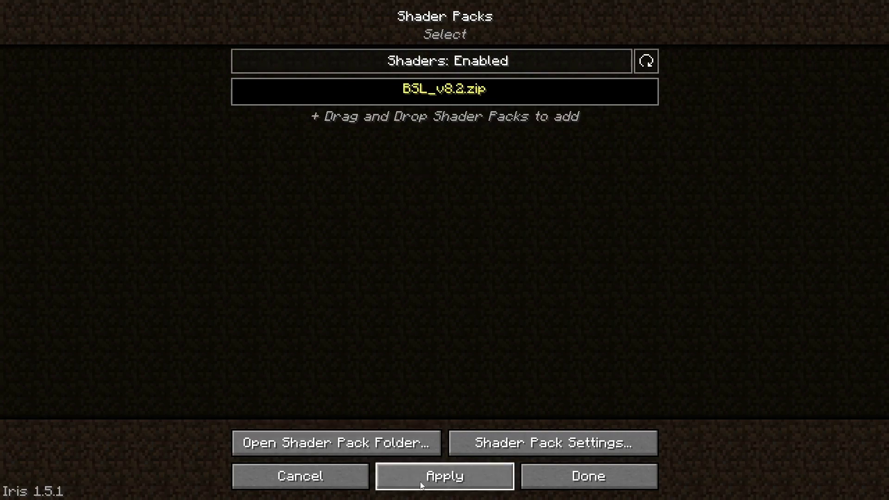
pyautogui.click(562, 473)
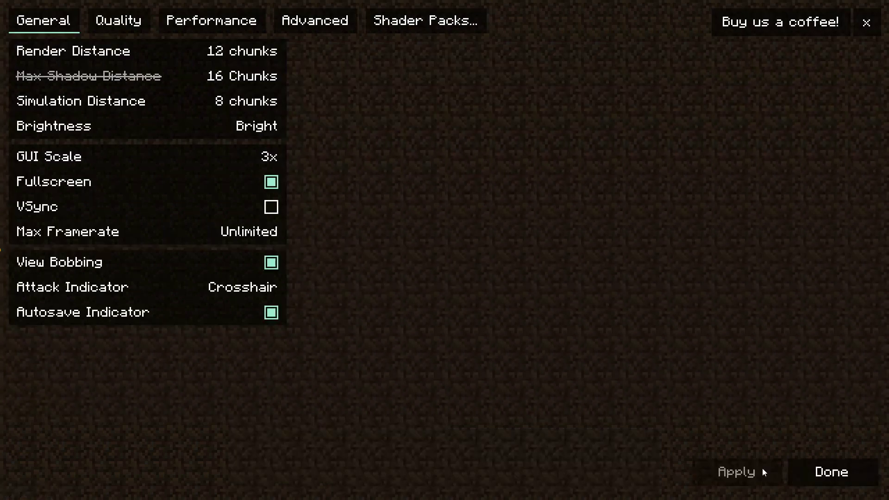